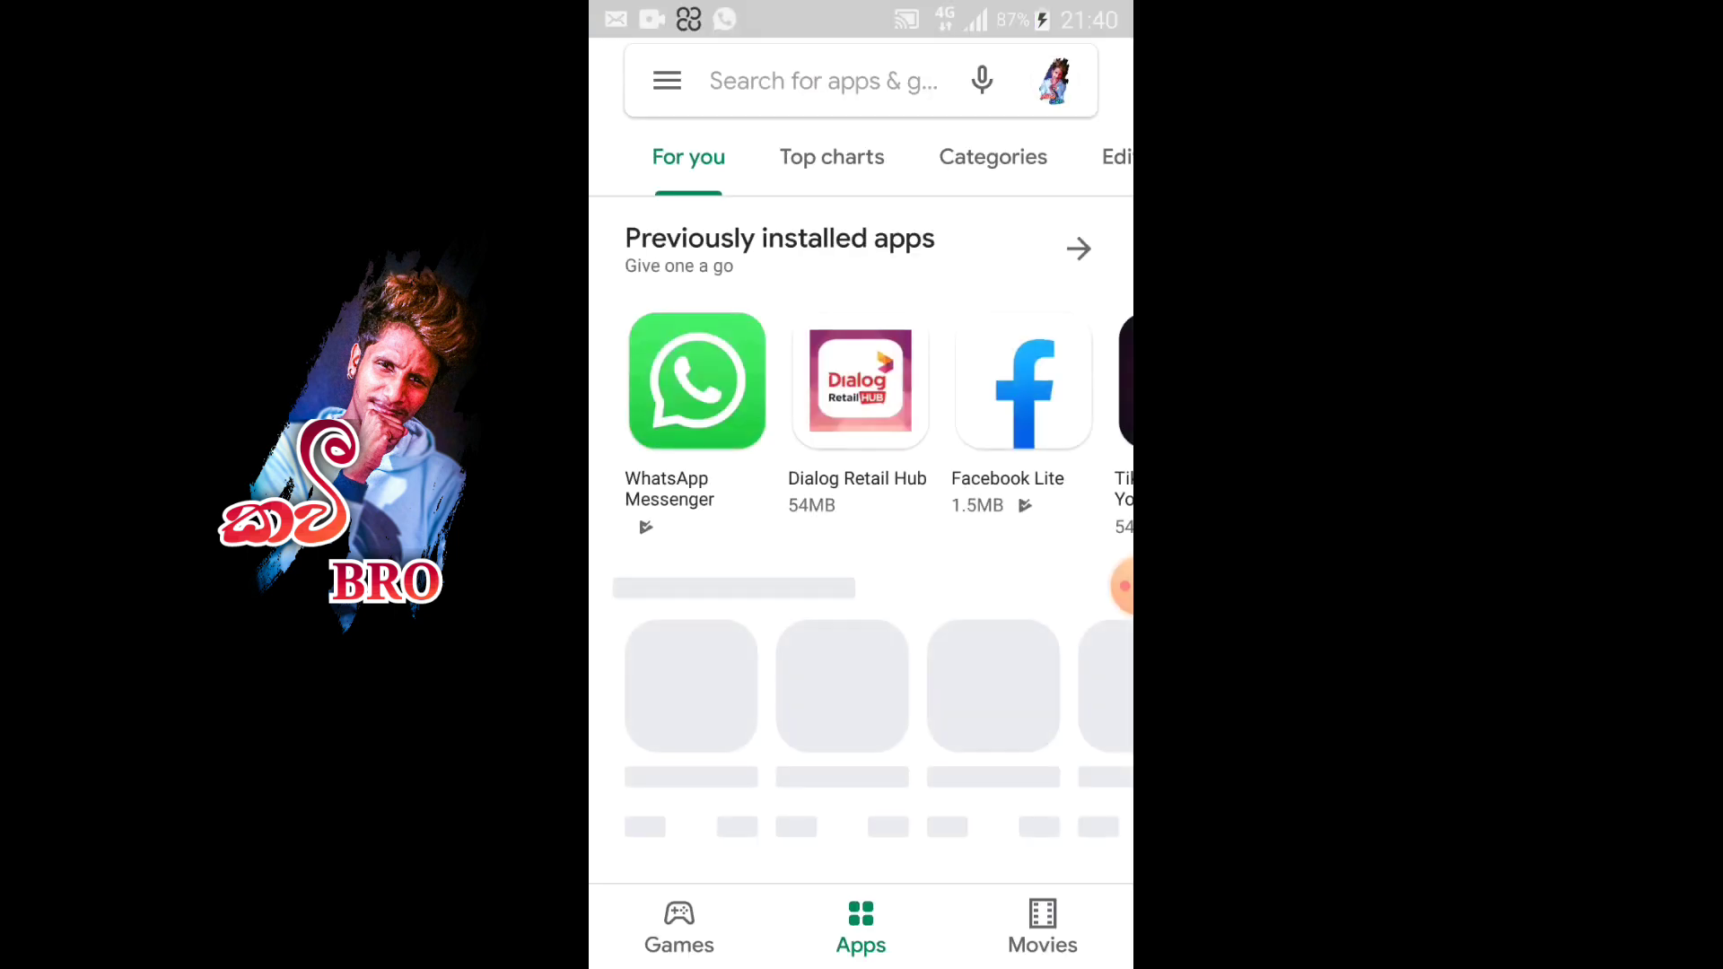
# Search Play Store via the 'hutch cliq app' history suggestion and launch cliQ to its welcome screen.
pyautogui.click(1124, 586)
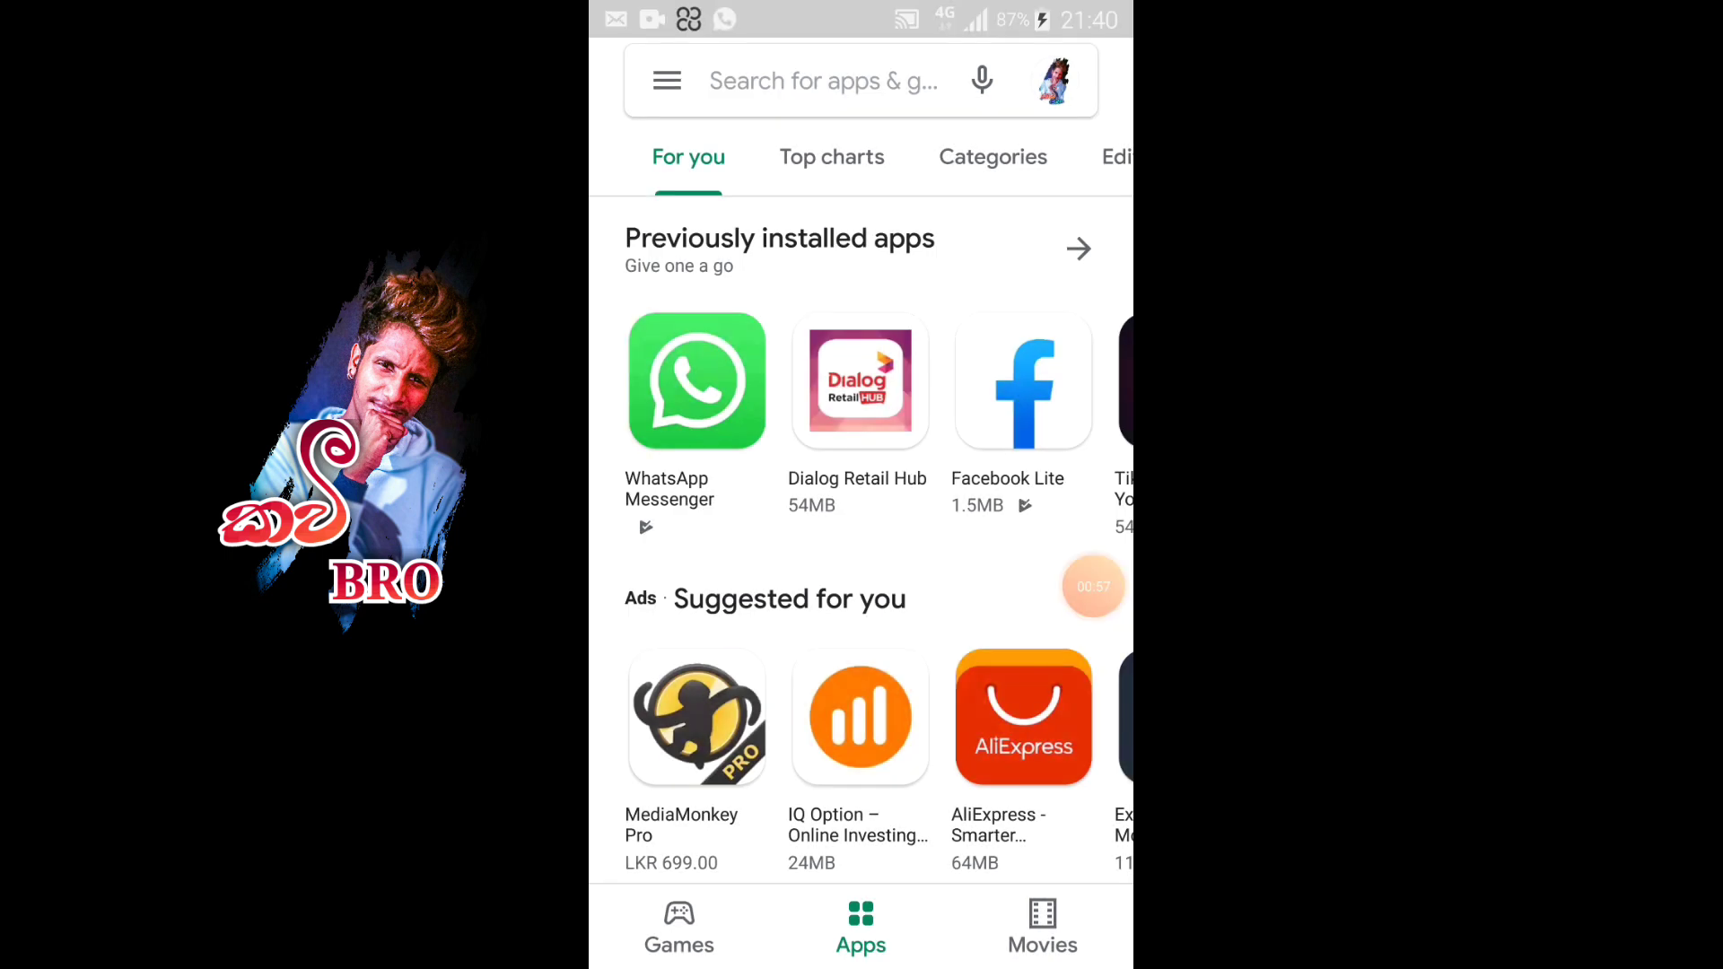
pyautogui.click(822, 82)
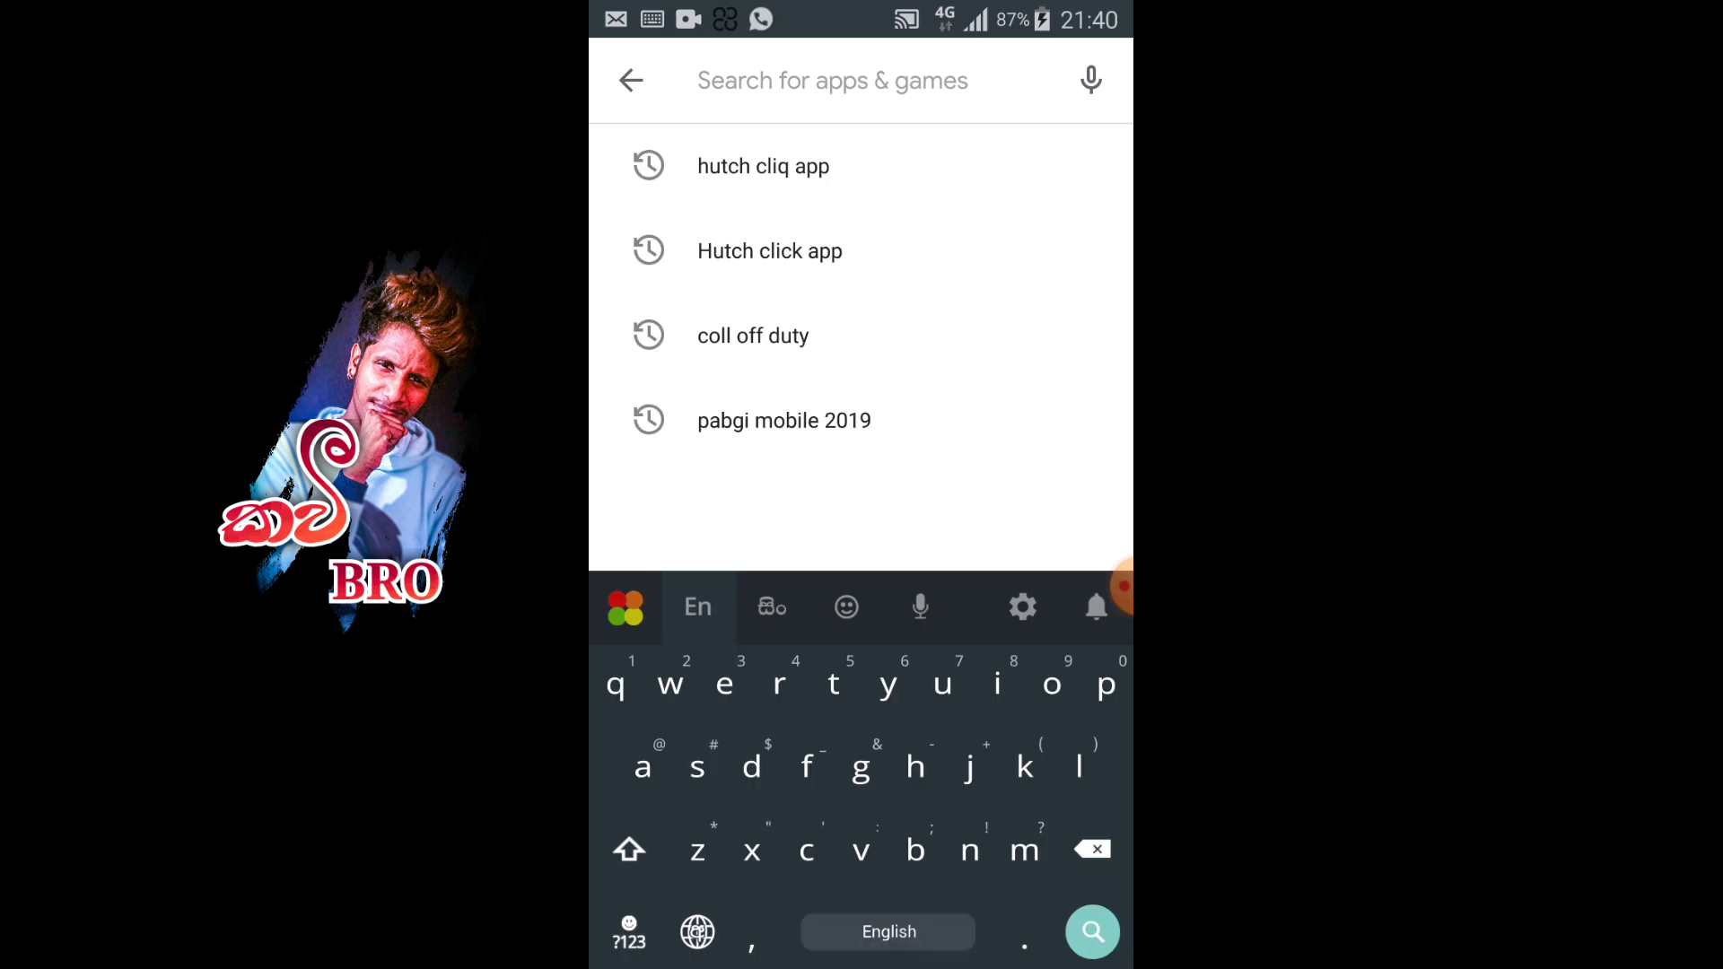
pyautogui.click(762, 166)
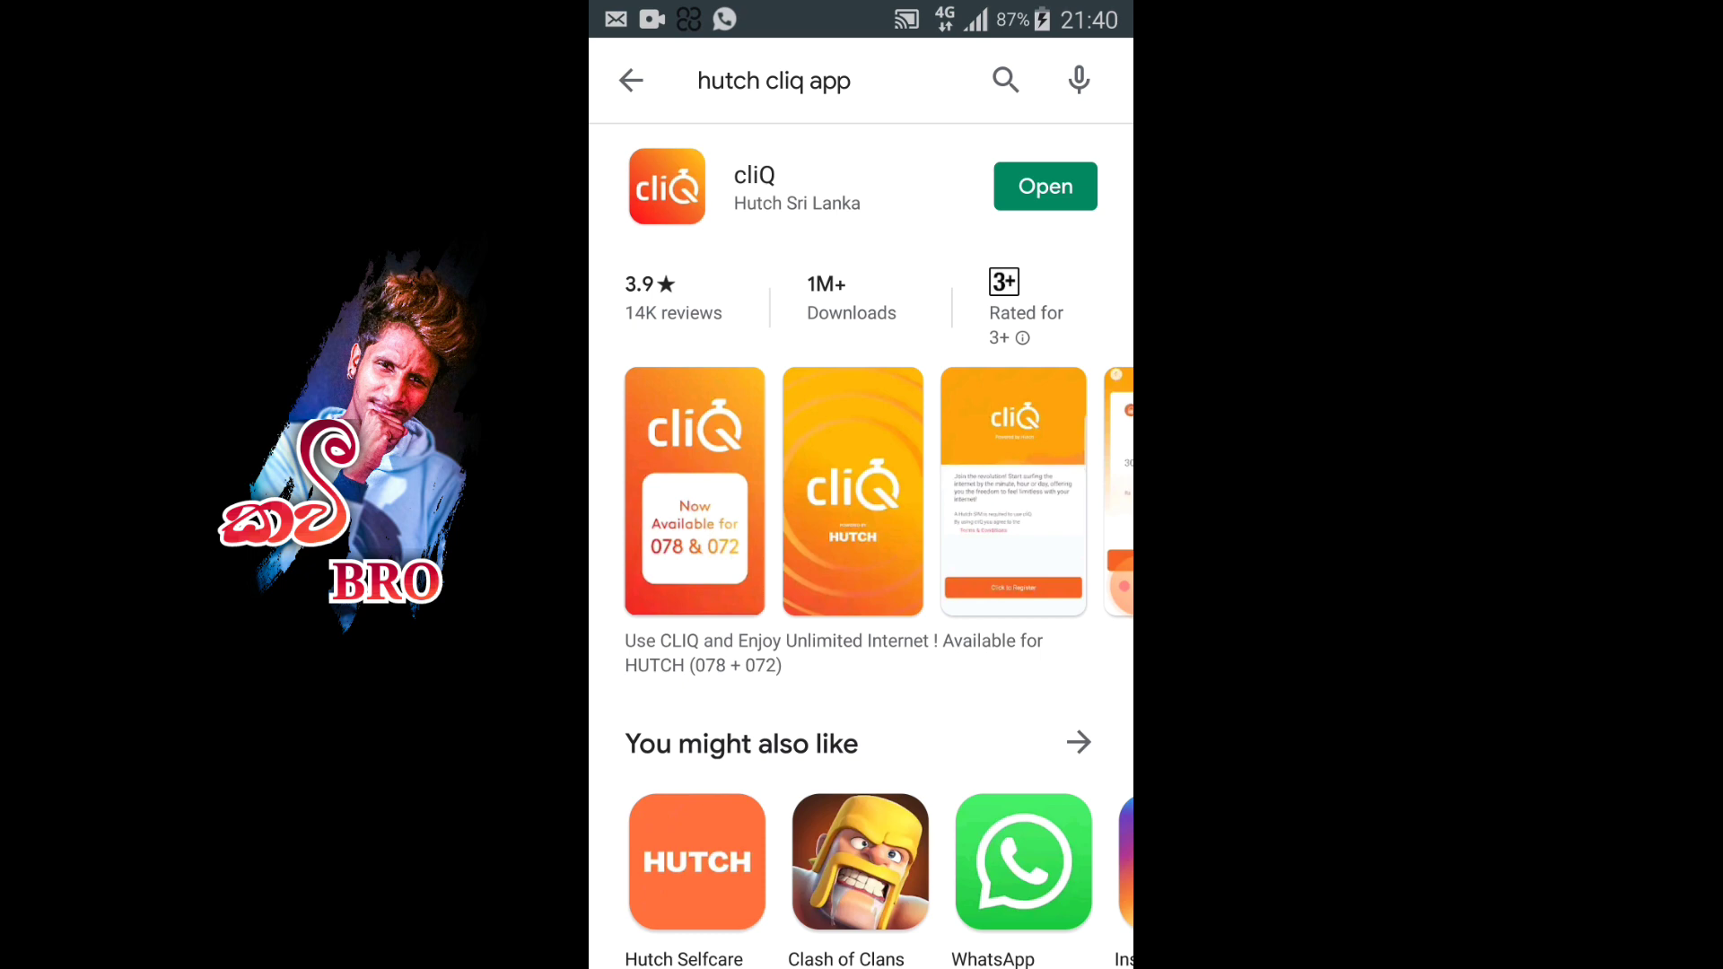
pyautogui.click(1095, 587)
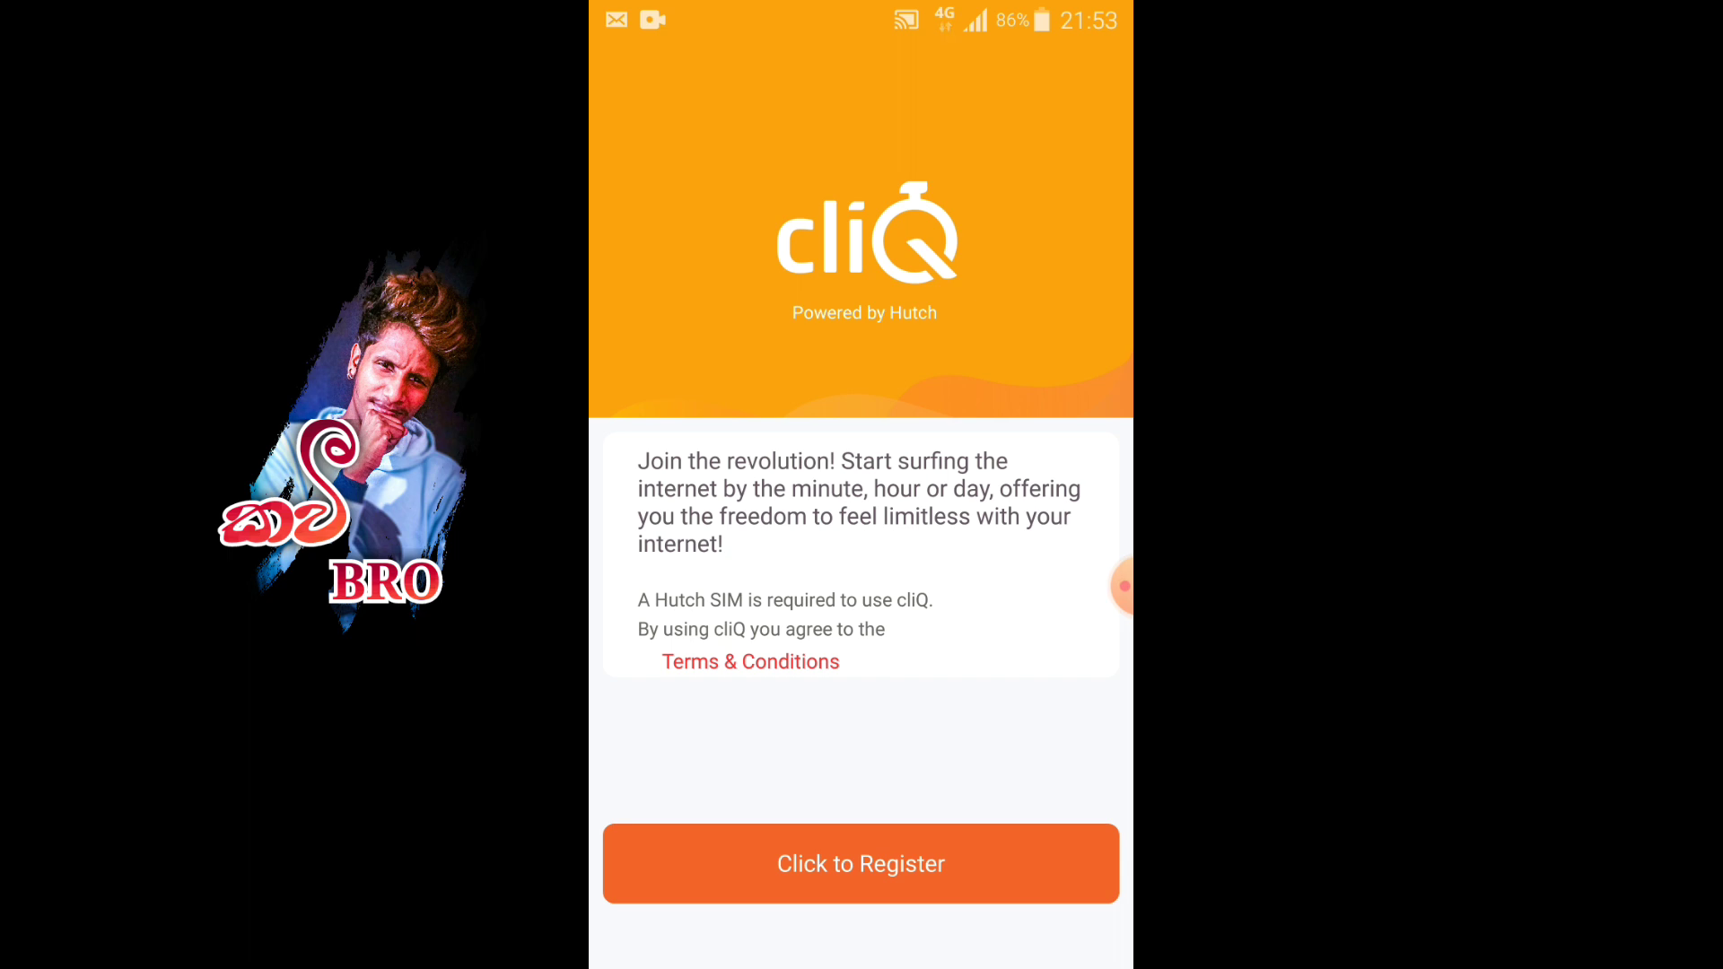
# Register a 072/078 mobile number and reach the registration confirmation.
pyautogui.click(862, 864)
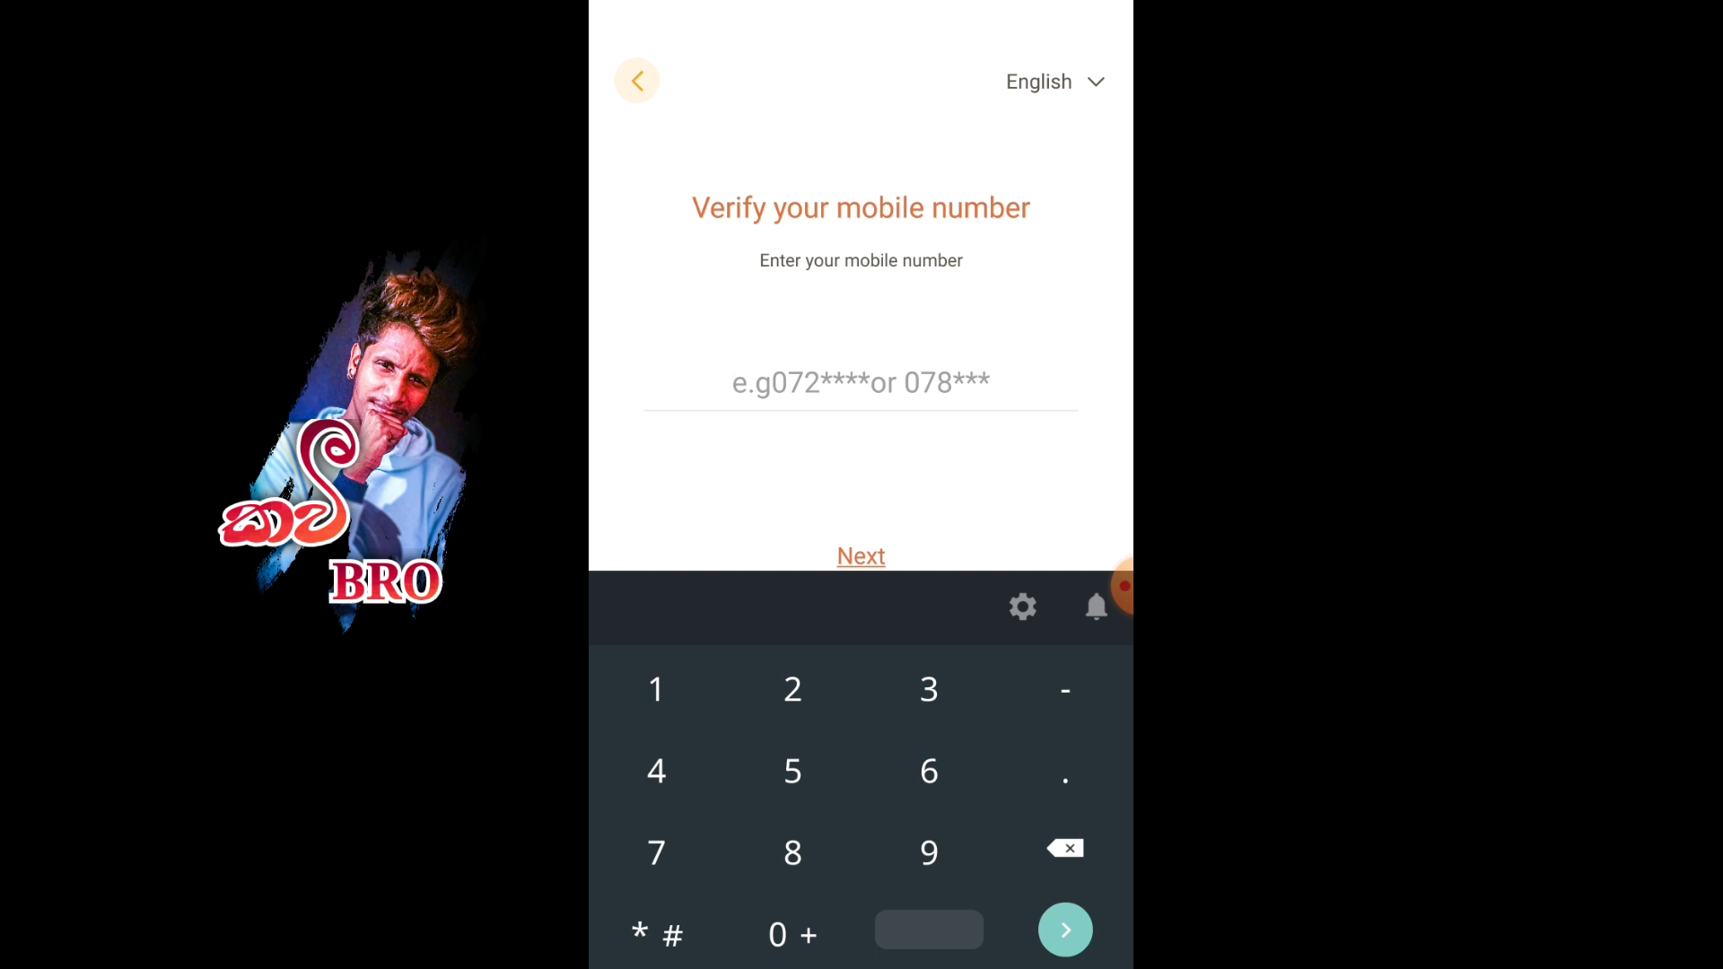
pyautogui.click(1118, 588)
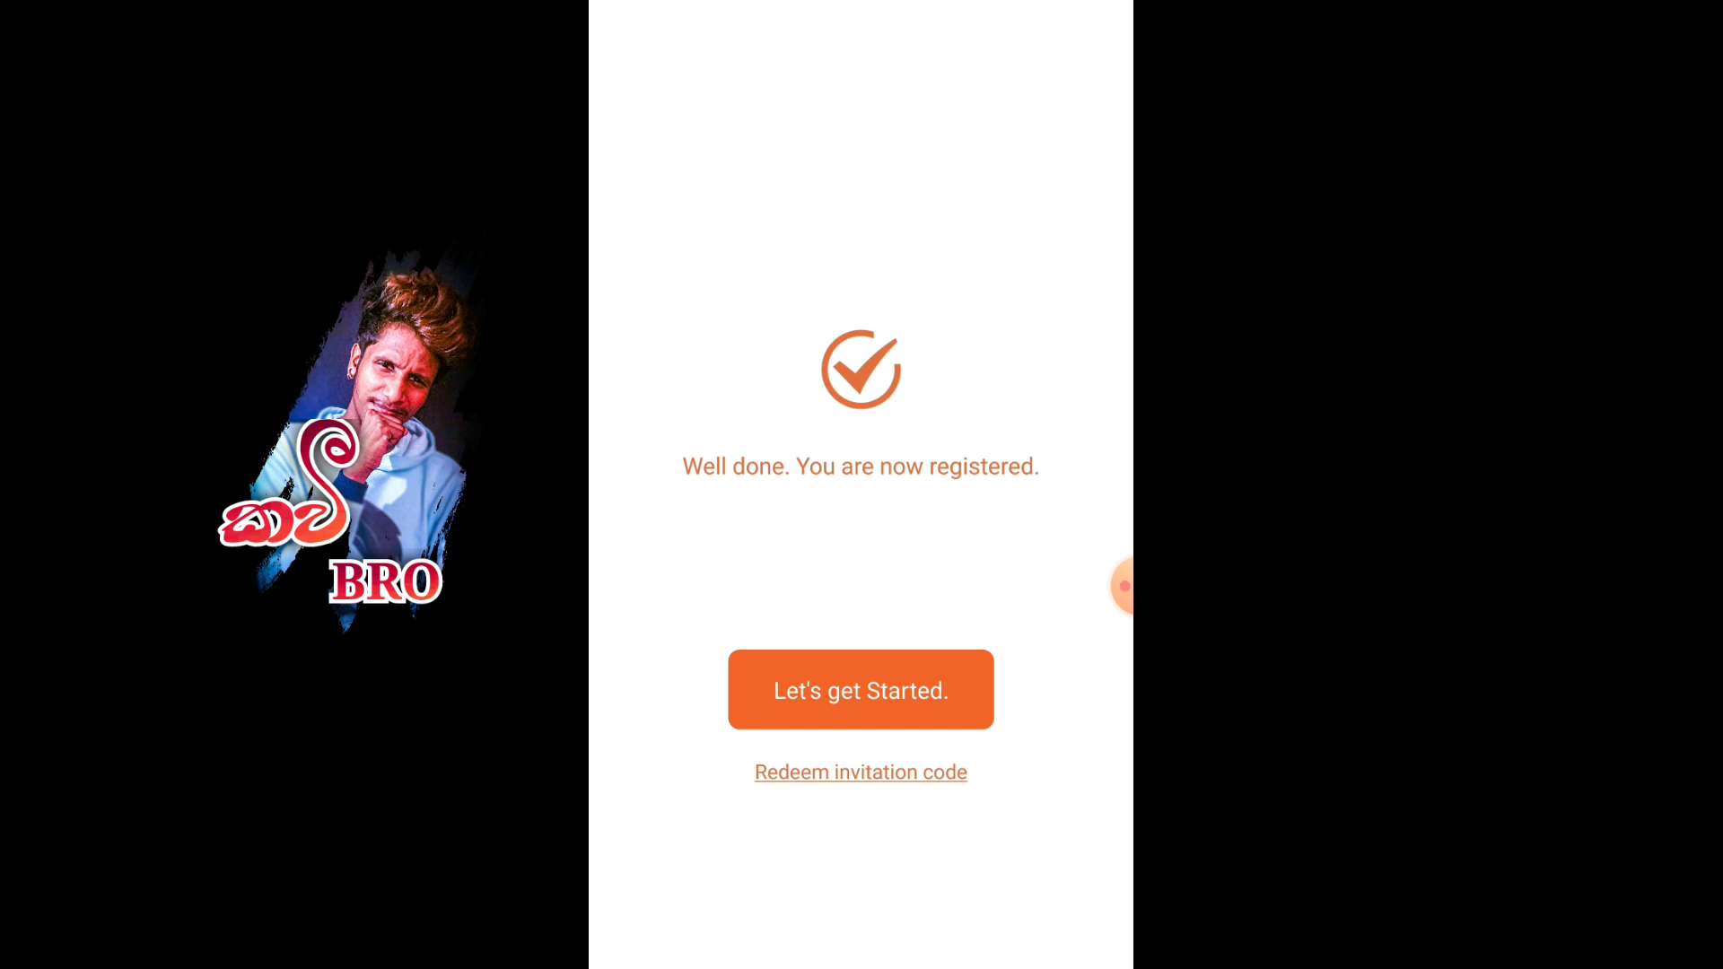
# Submit an invitation code for a free time plan, which is rejected as wrong.
pyautogui.click(860, 771)
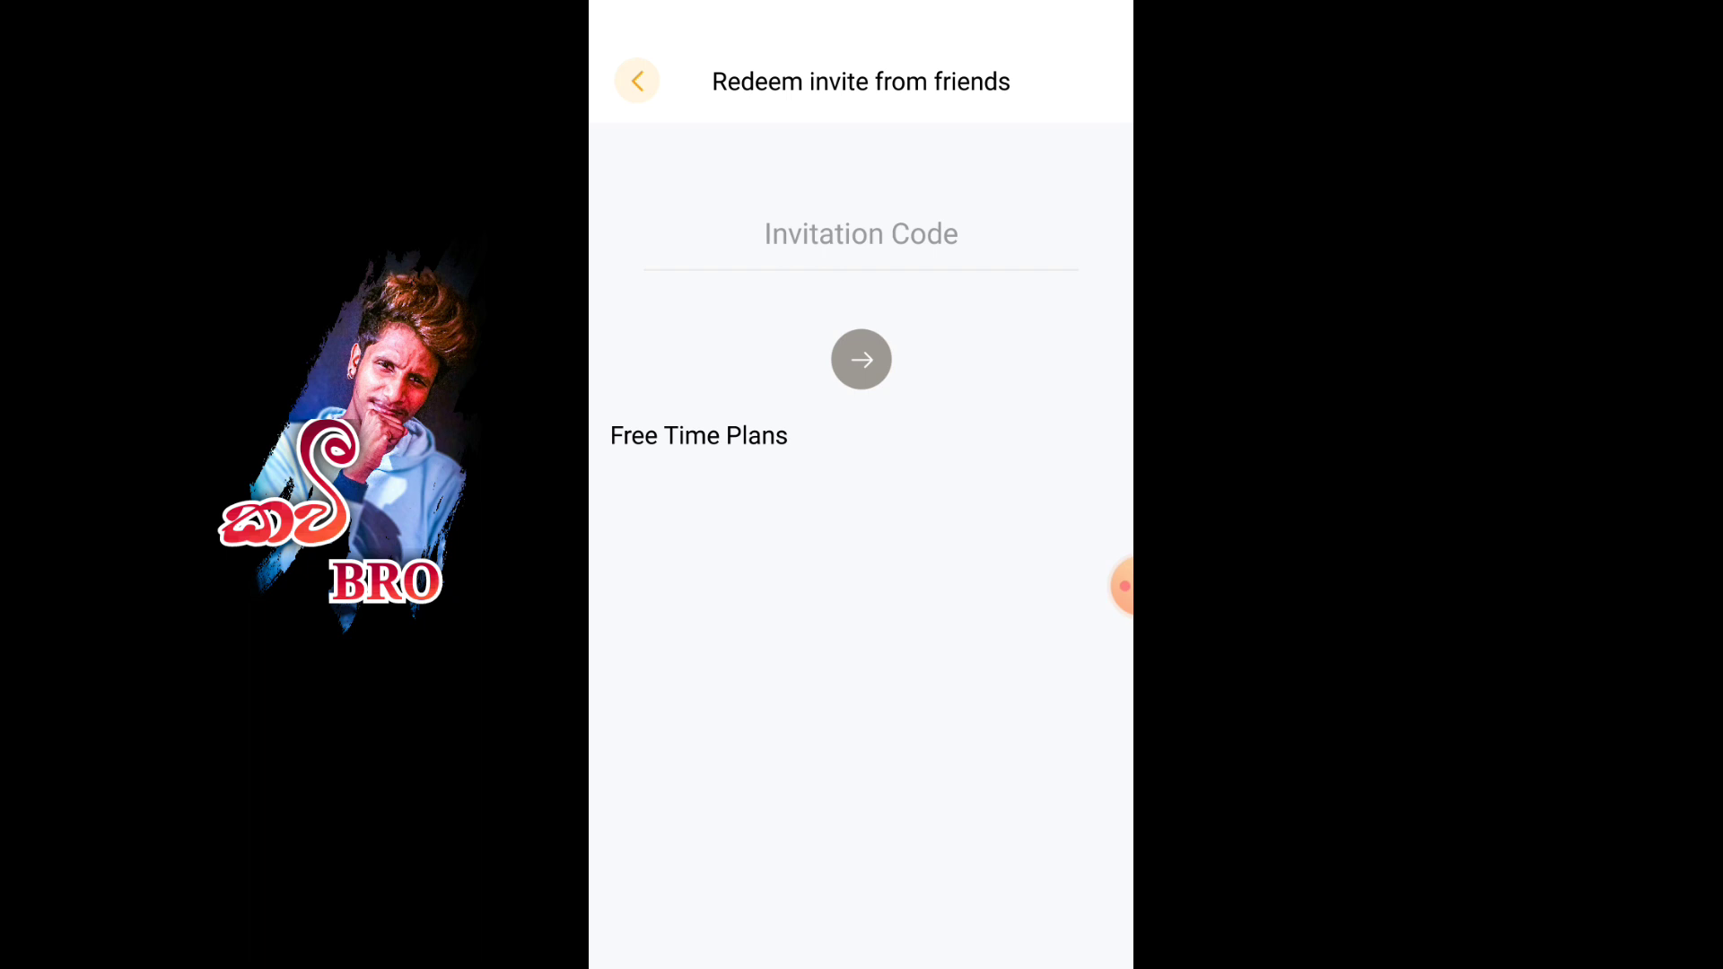
pyautogui.click(863, 234)
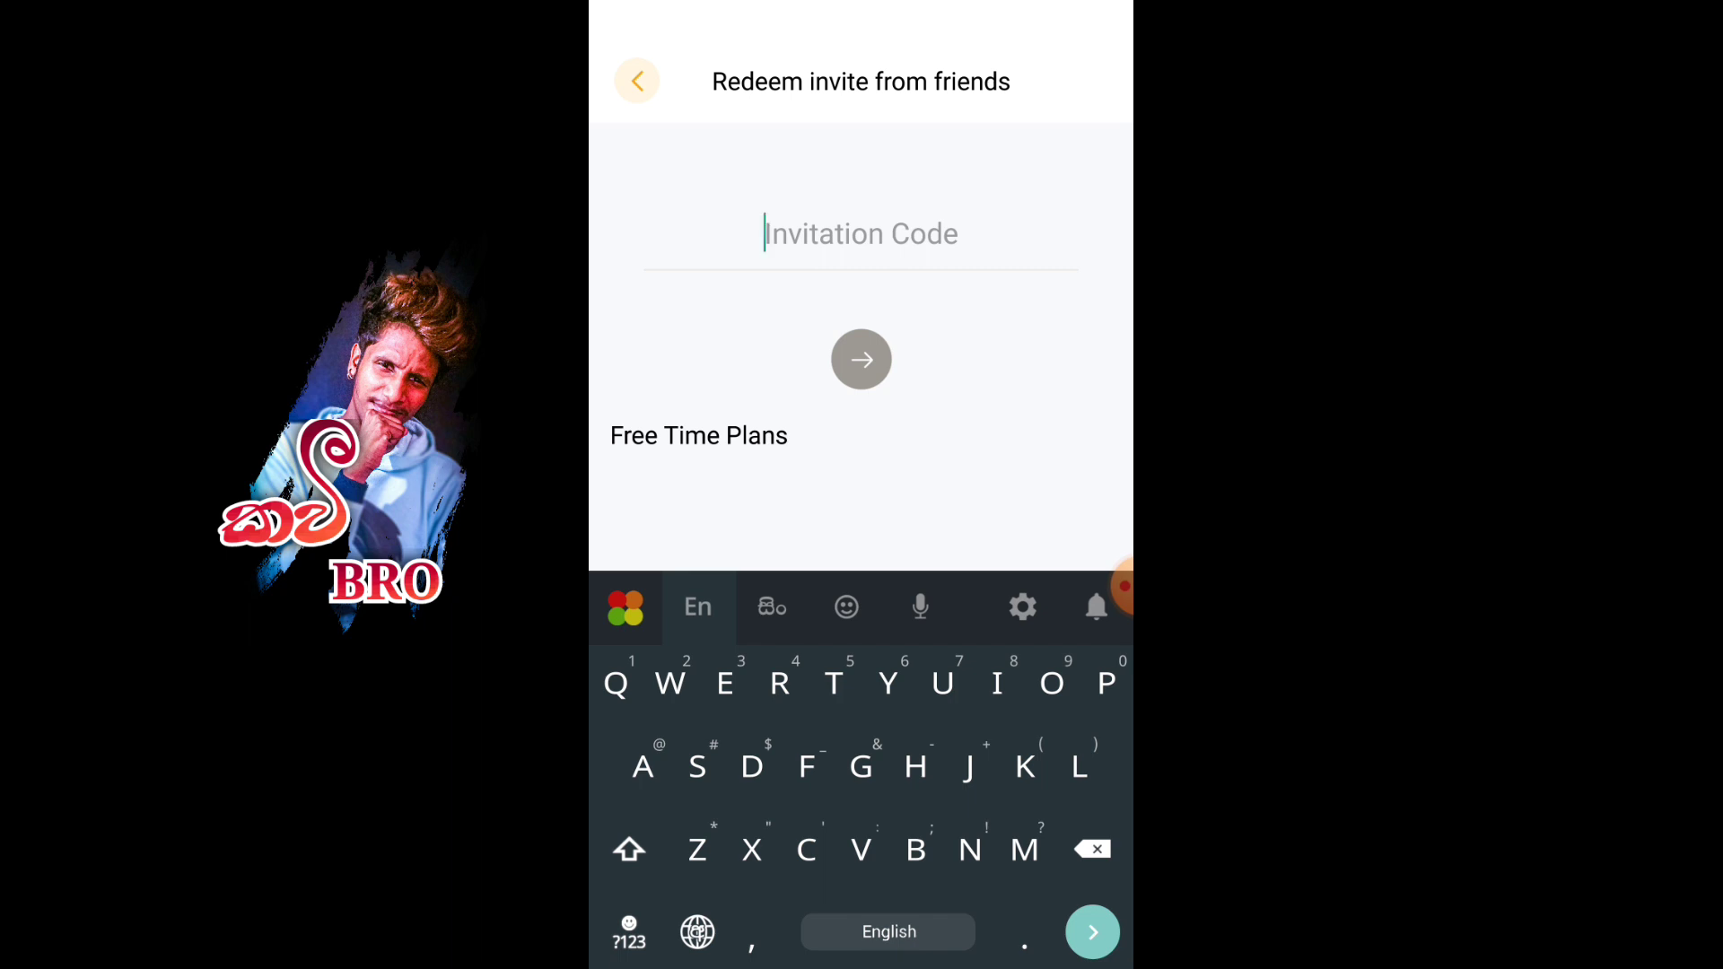
pyautogui.click(1093, 587)
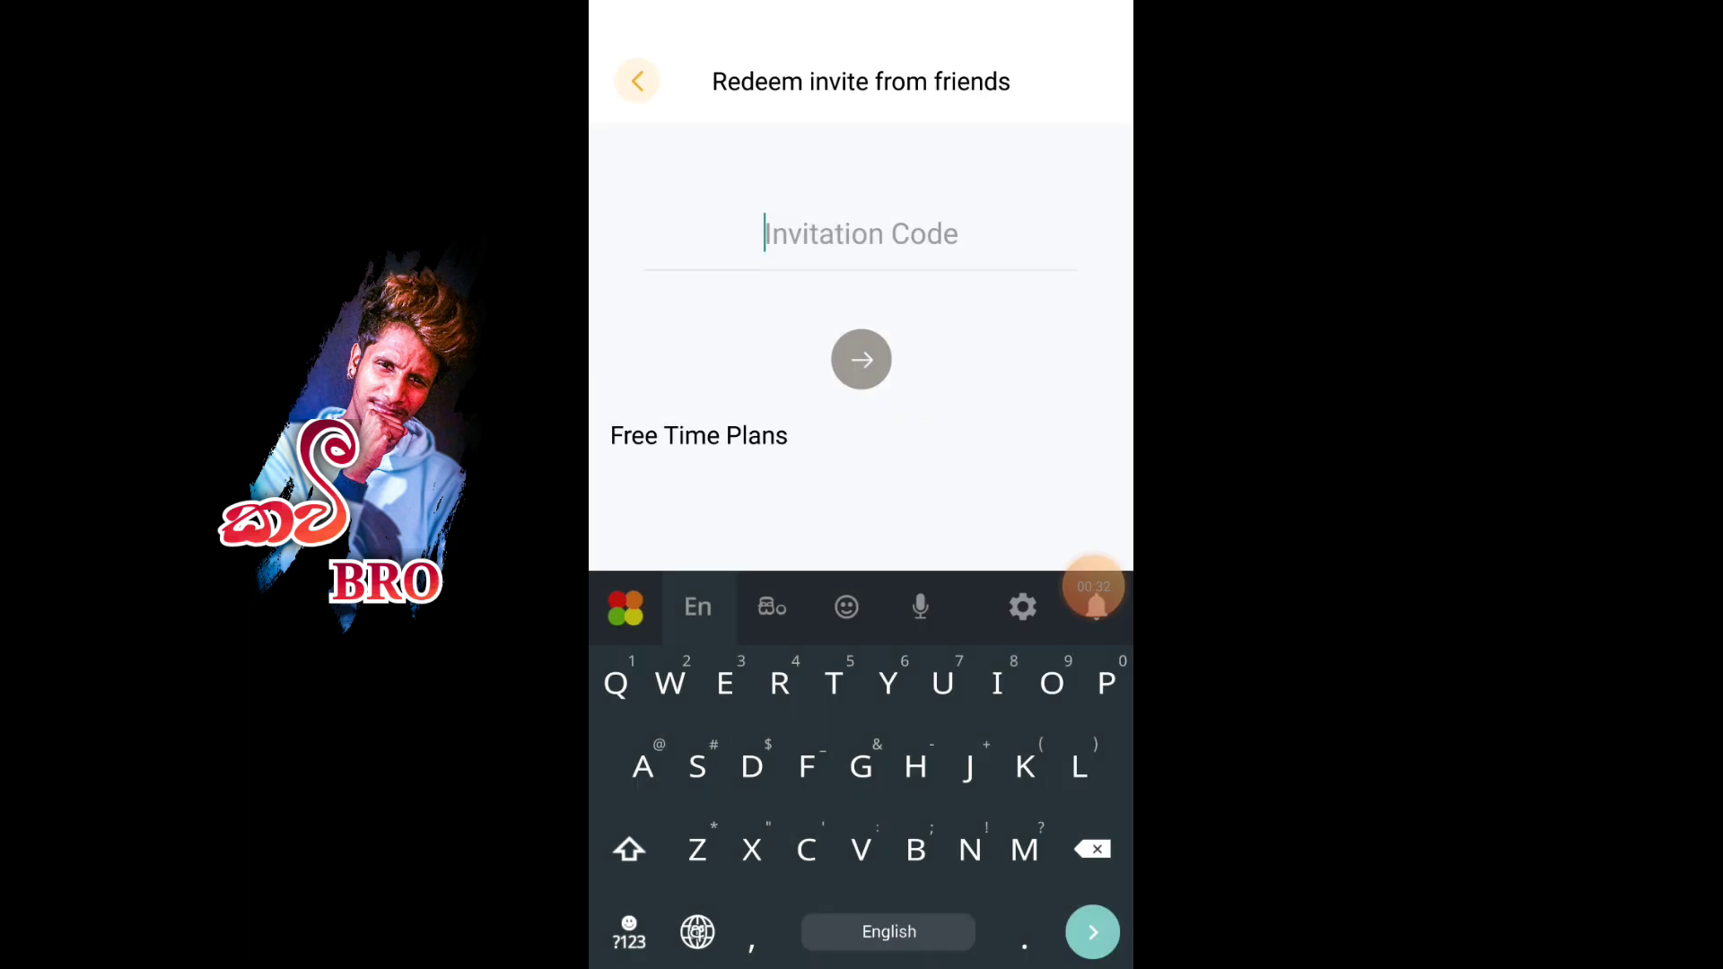
pyautogui.click(1094, 587)
pyautogui.click(1046, 511)
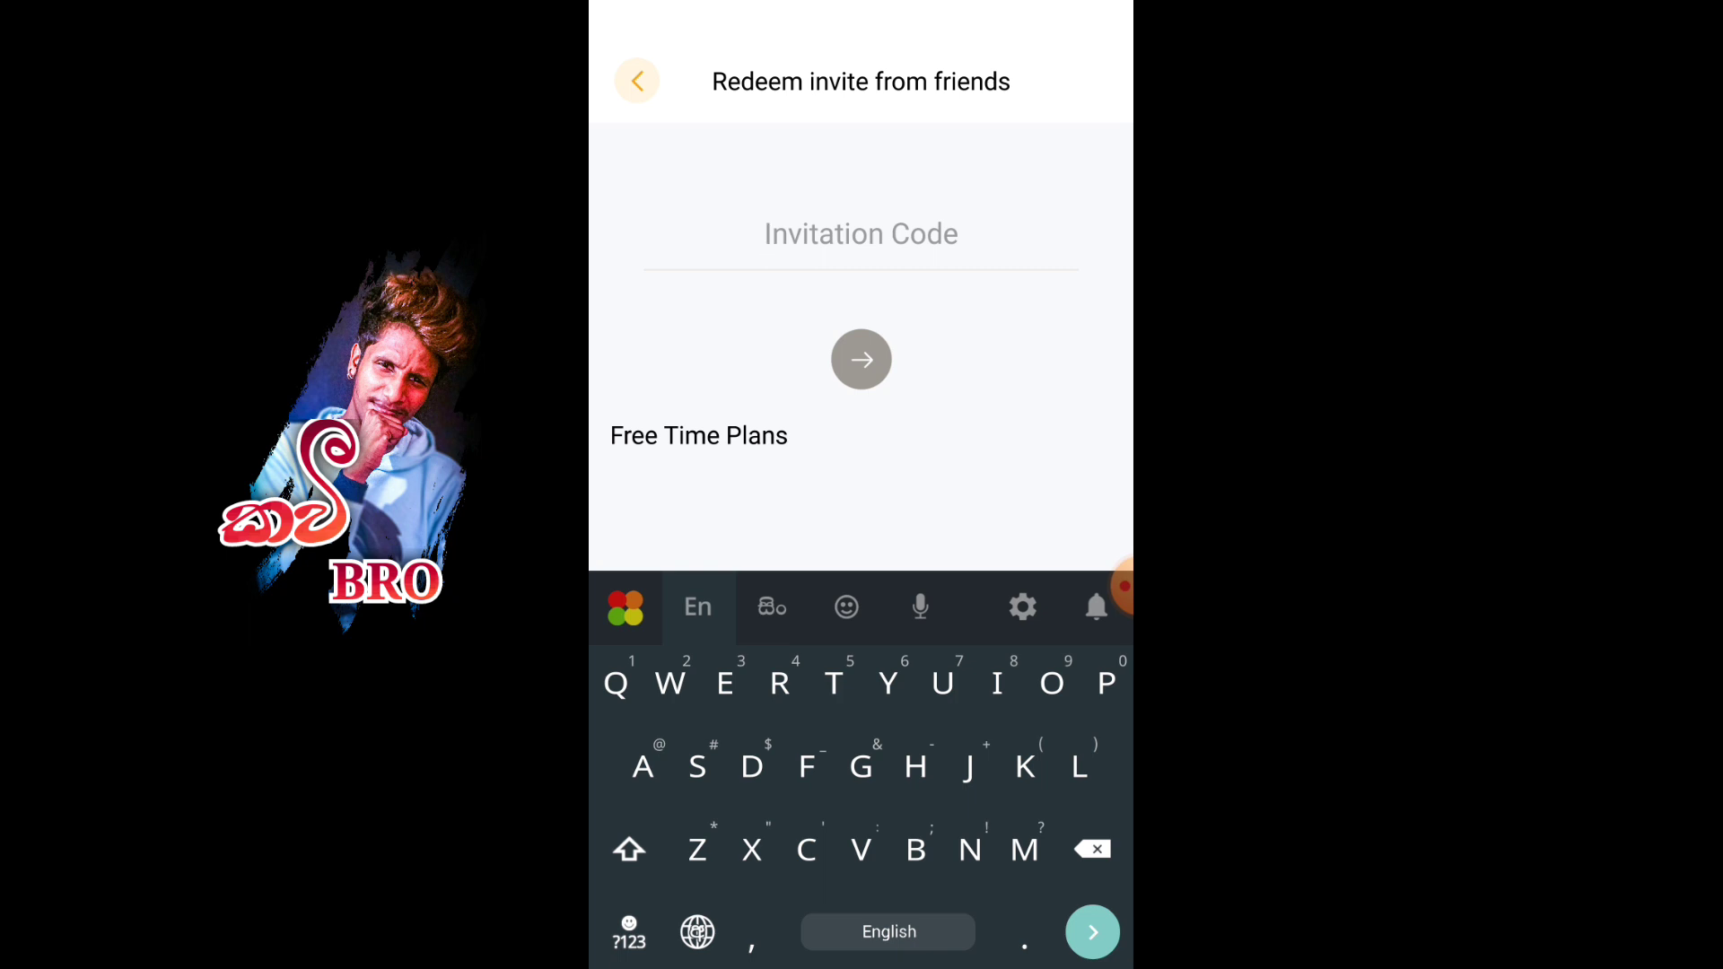
pyautogui.click(1093, 587)
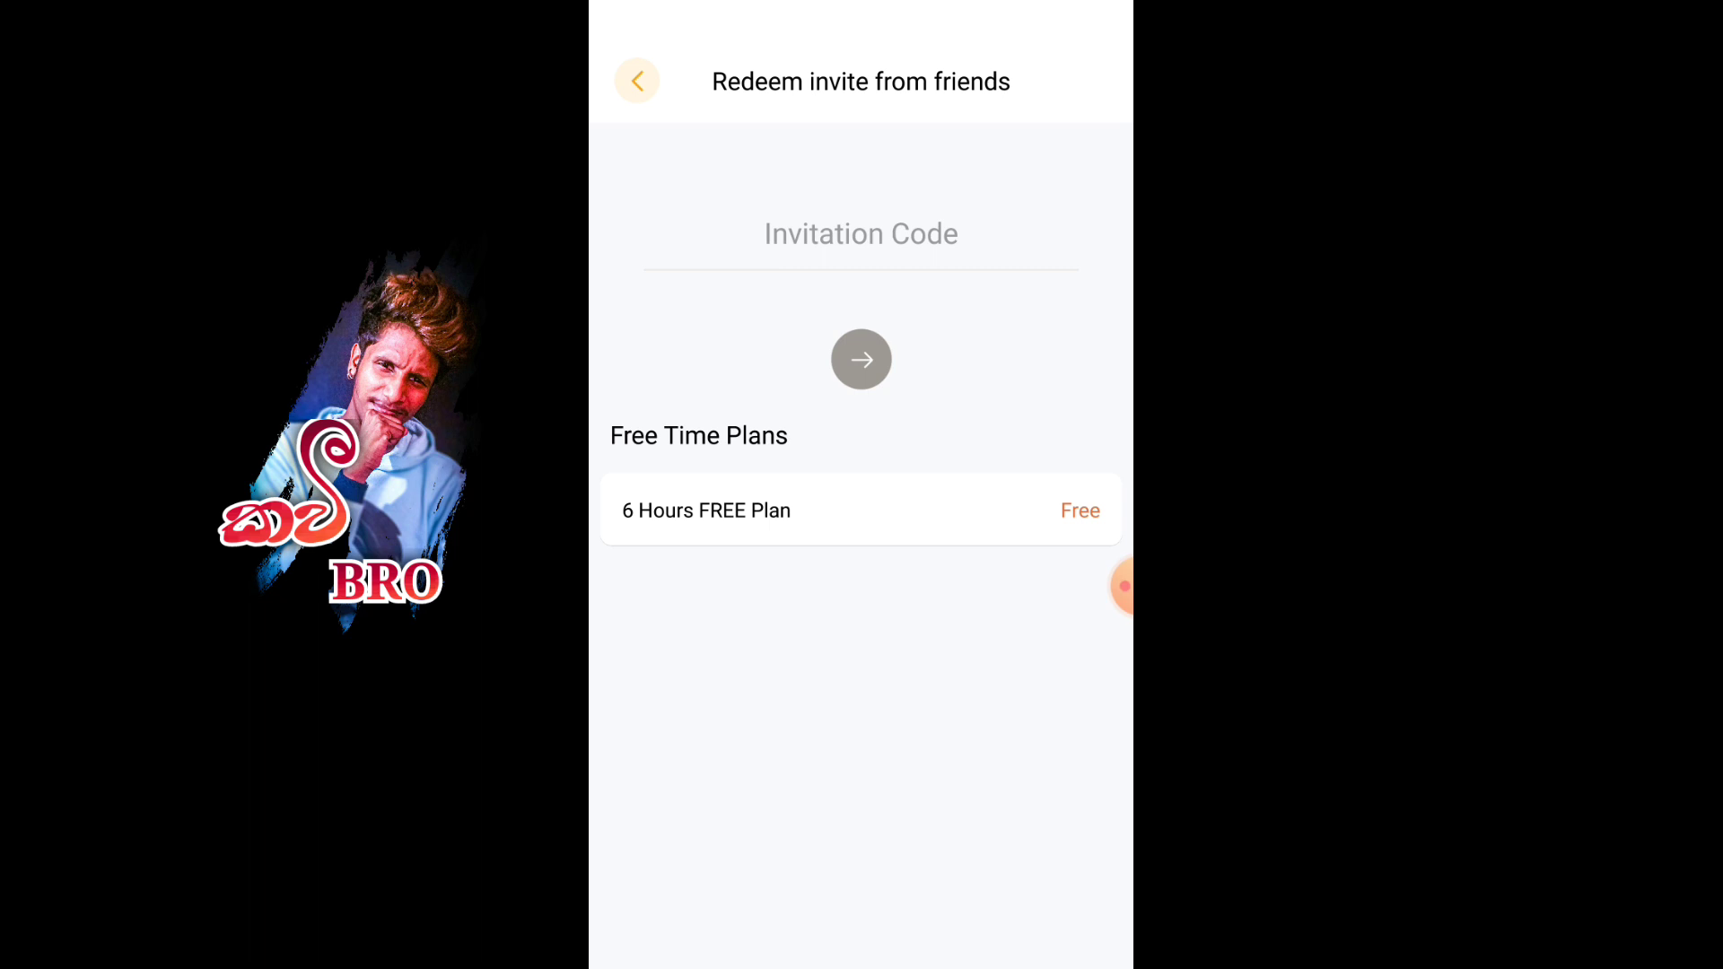
pyautogui.click(863, 360)
# Go back, get started and acknowledge the Quick Notice to reach the time-plans home screen.
pyautogui.click(637, 81)
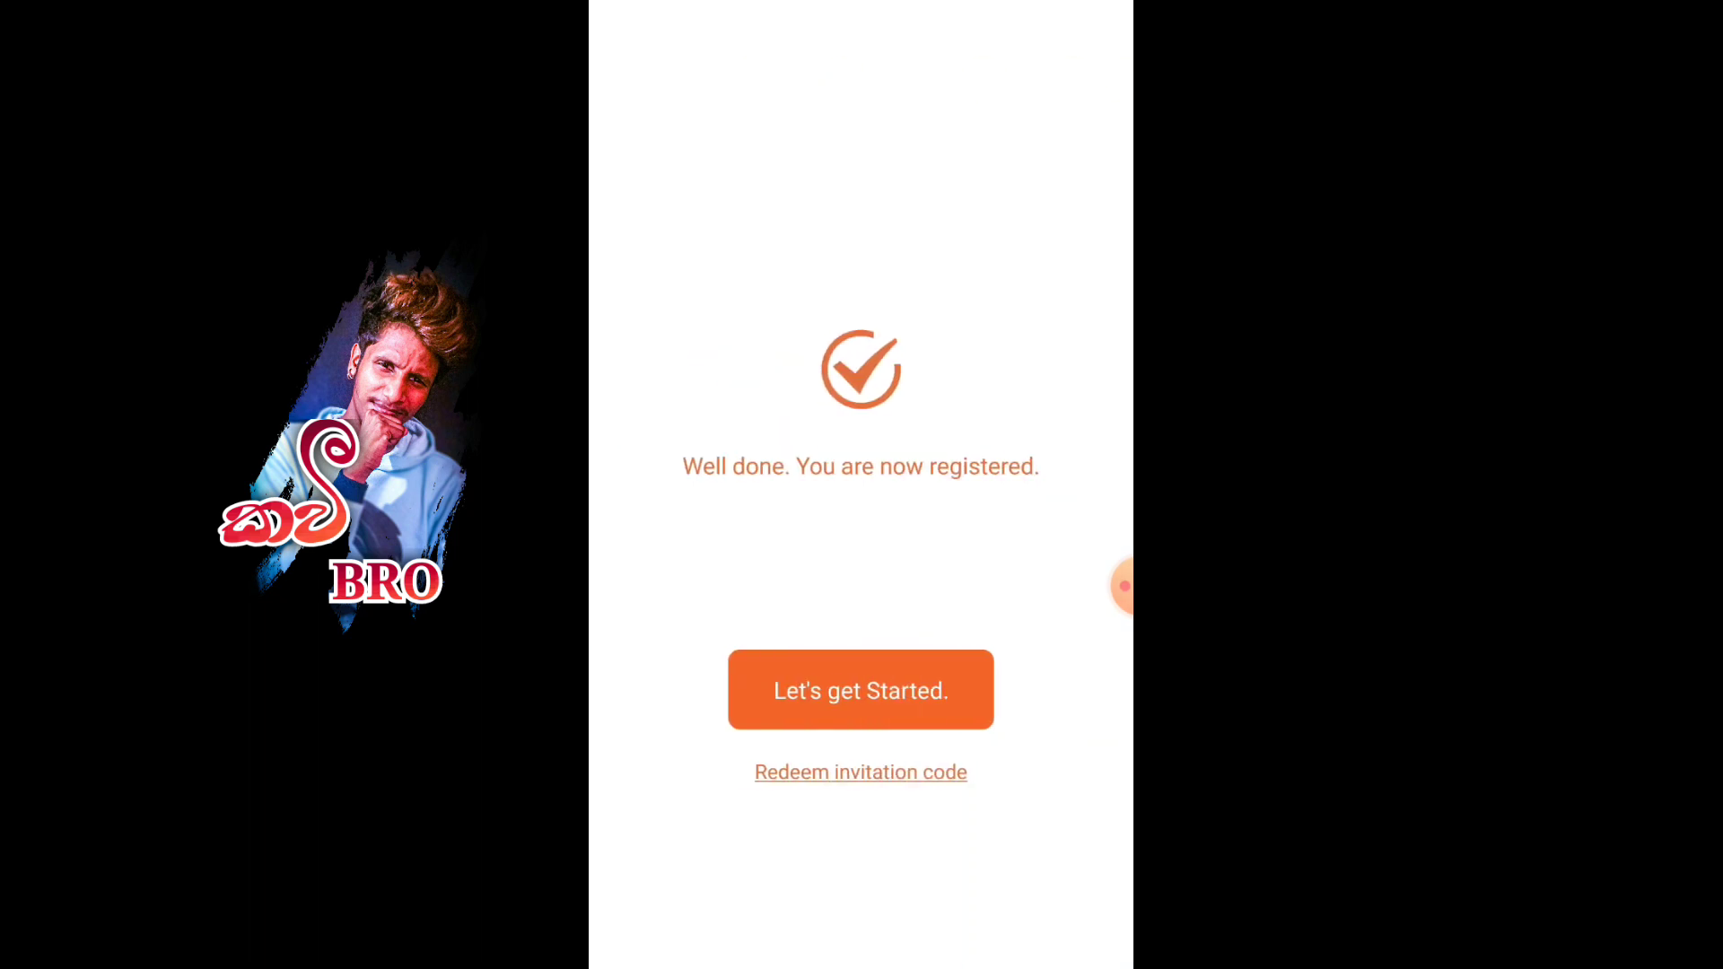
pyautogui.click(859, 691)
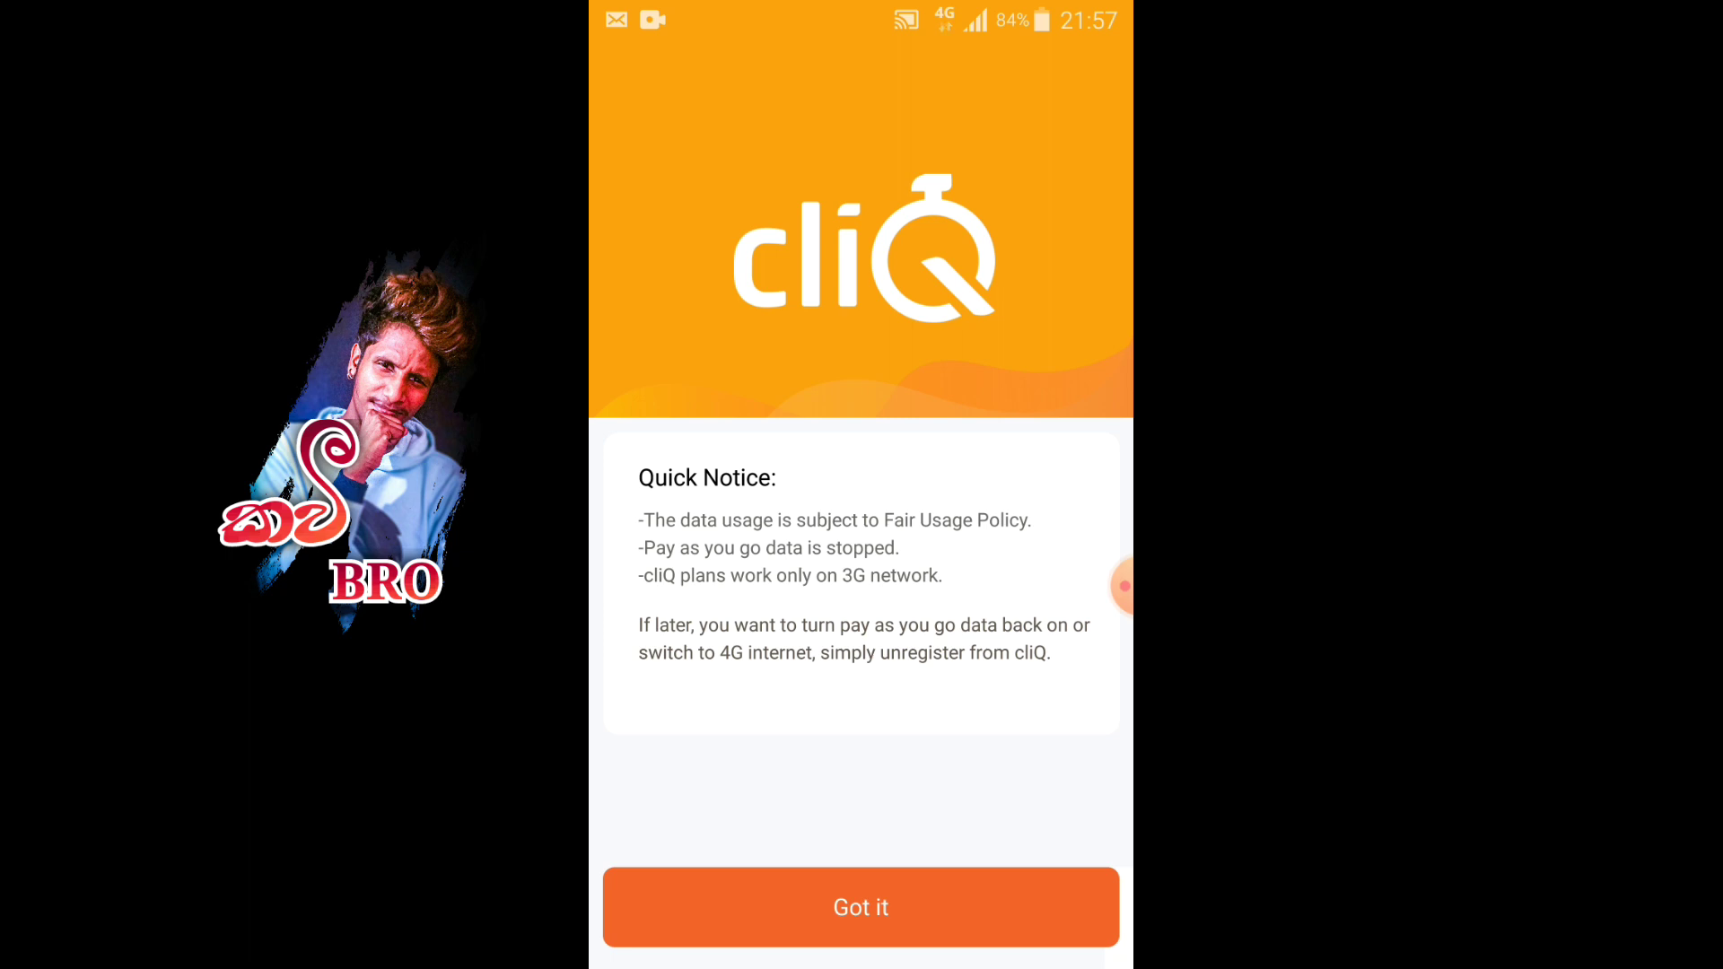
pyautogui.click(861, 907)
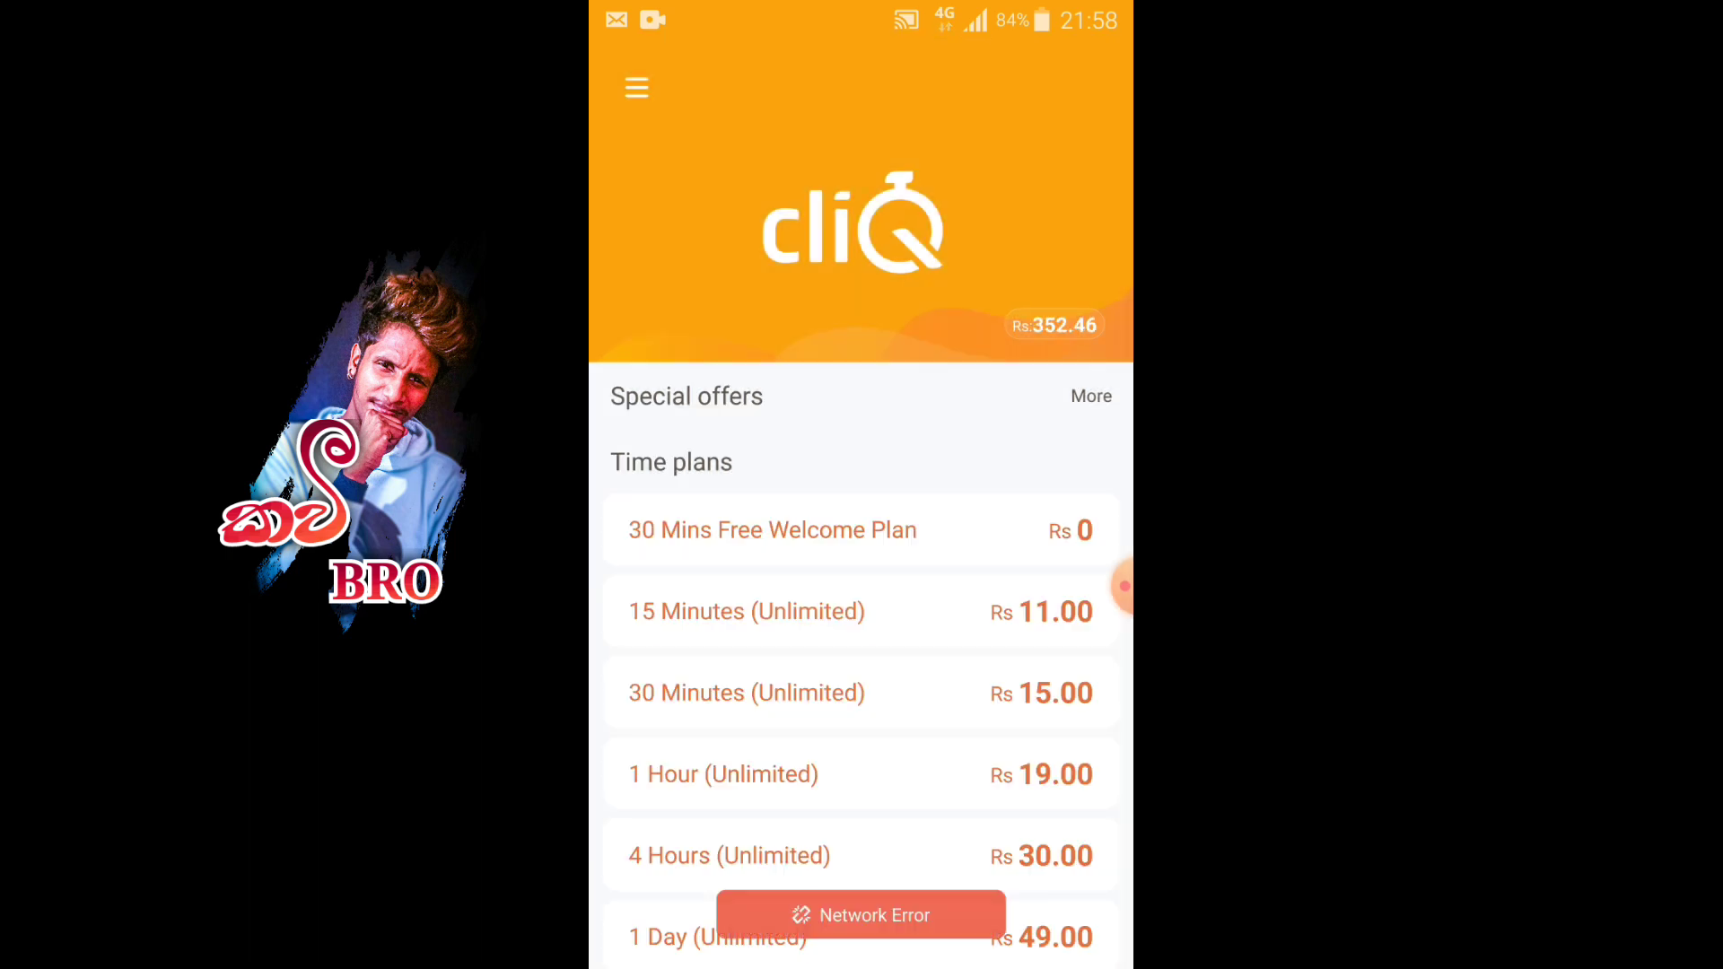
pyautogui.scroll(-5, 862, 660)
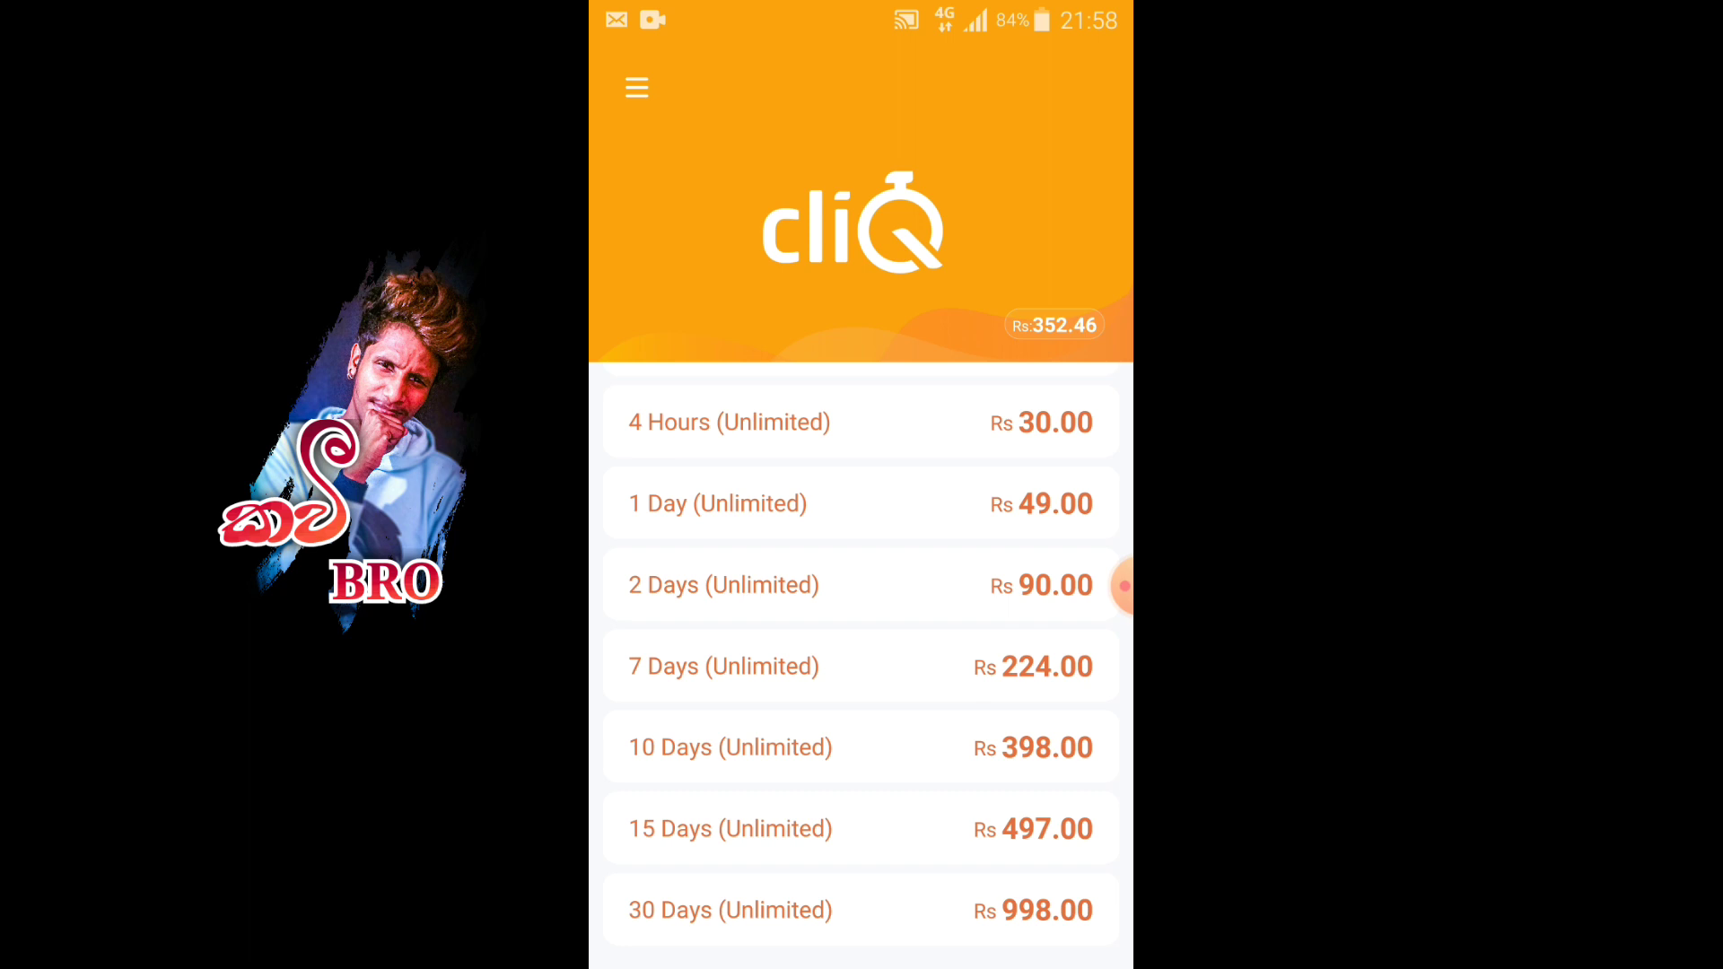
pyautogui.scroll(5, 862, 660)
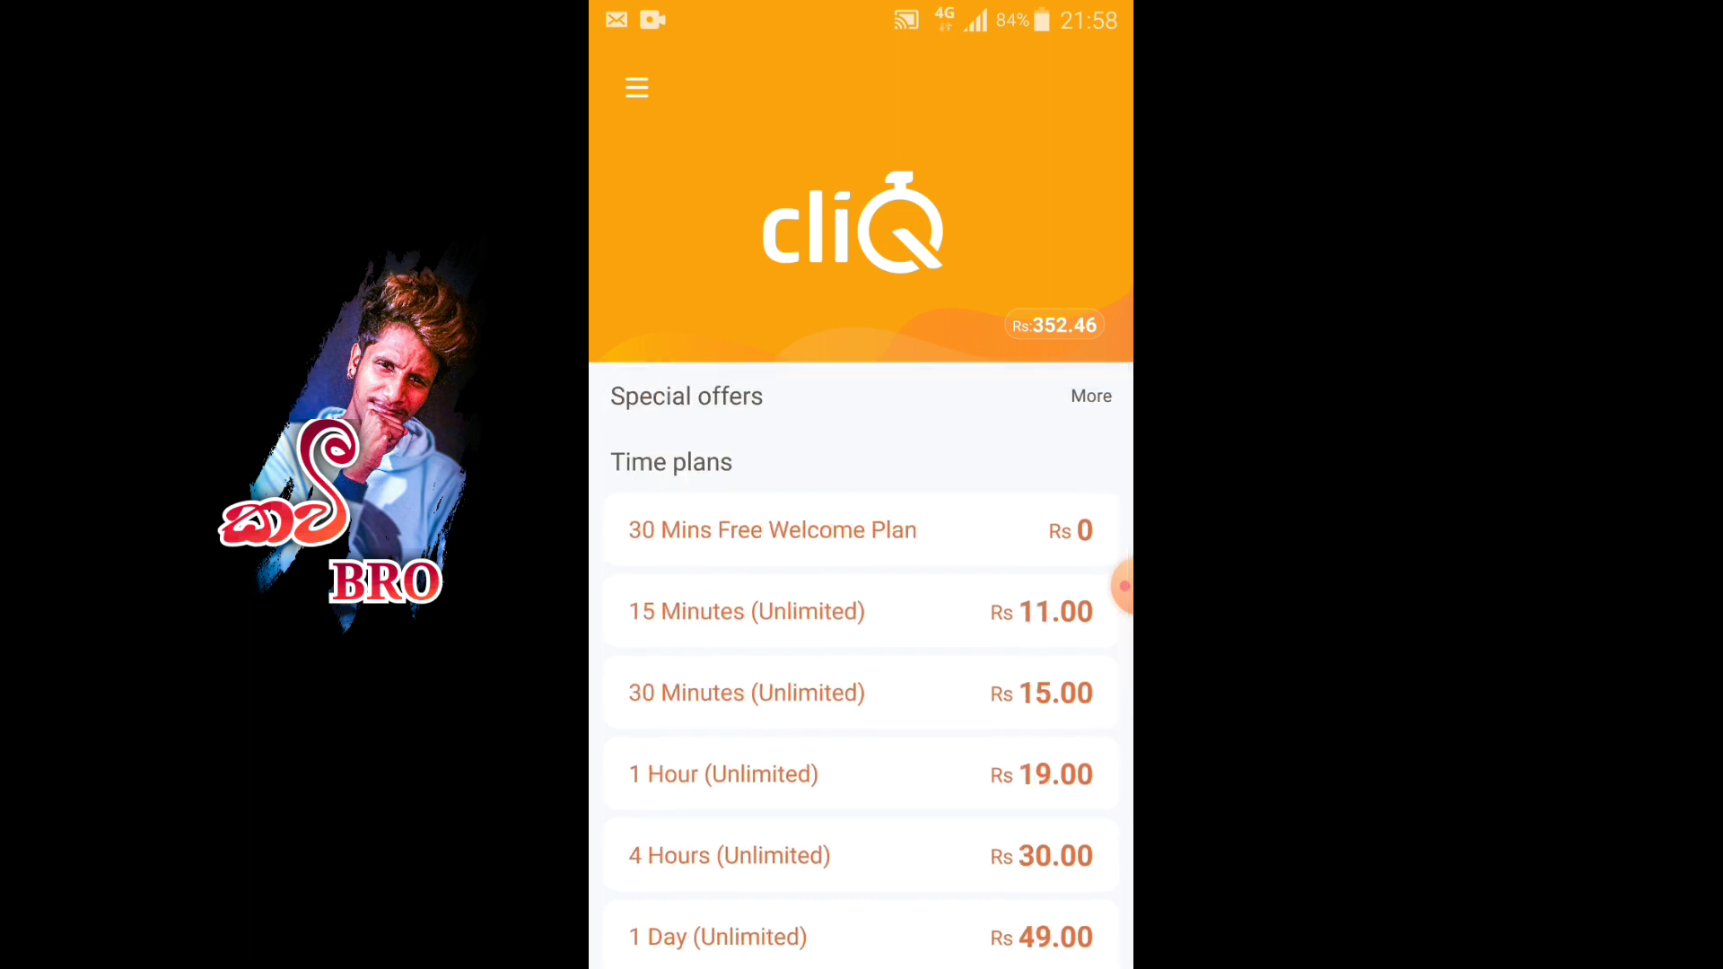
pyautogui.click(637, 88)
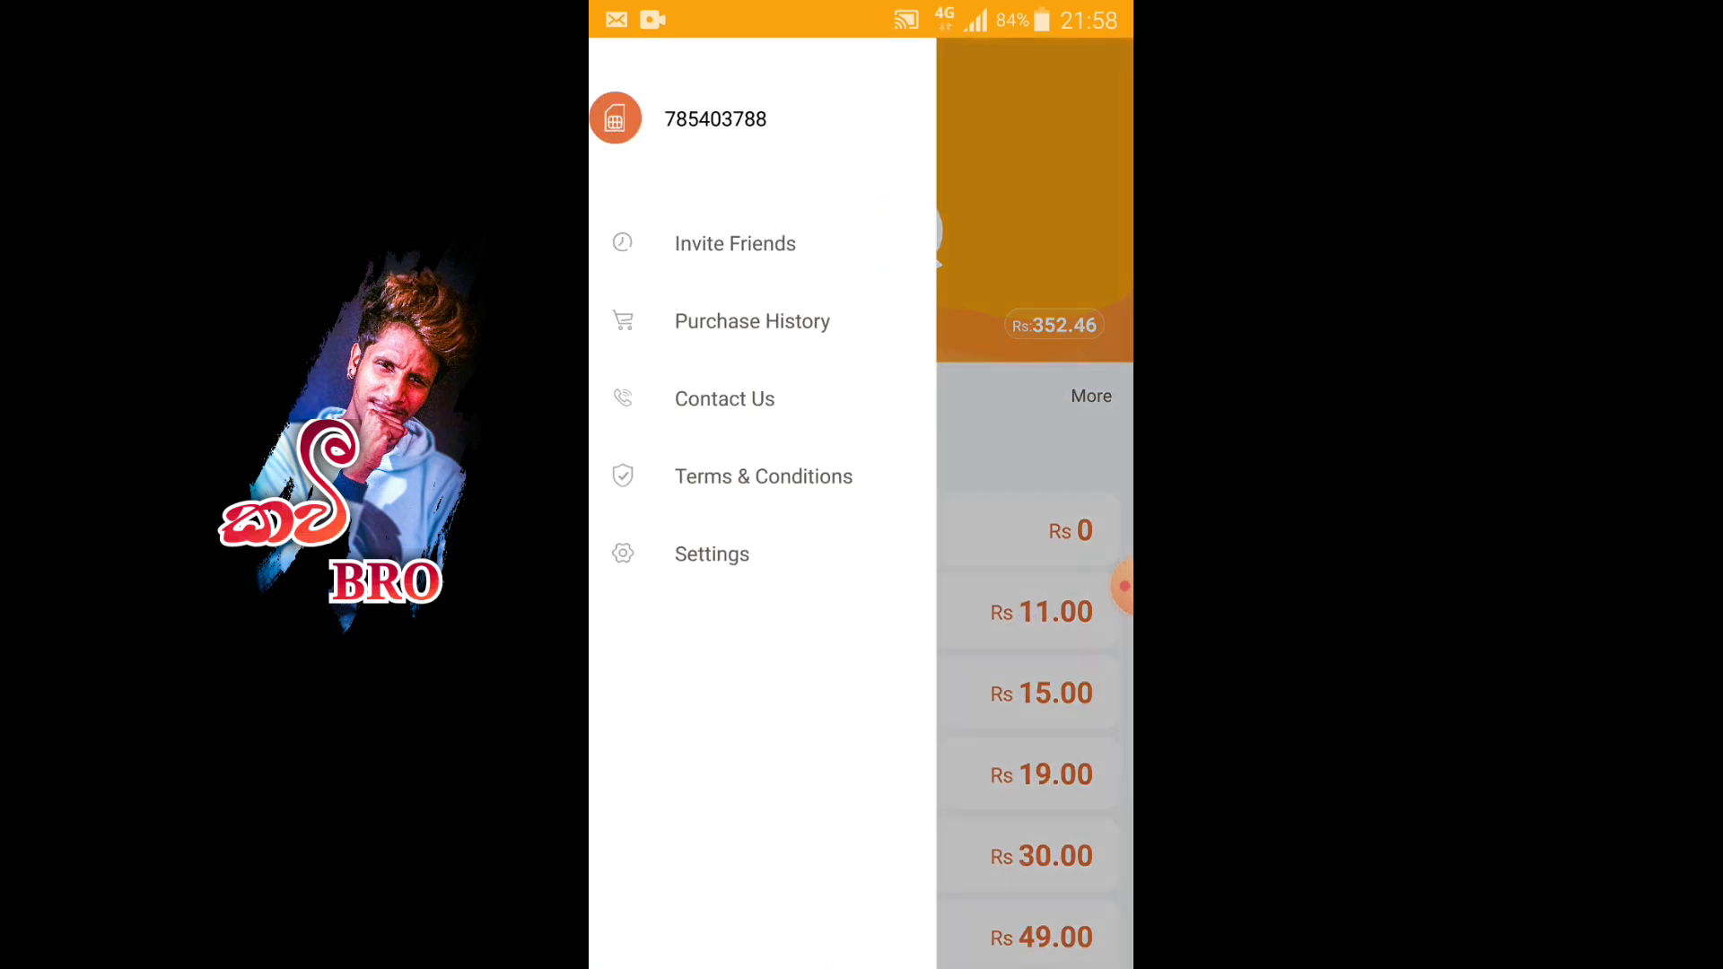